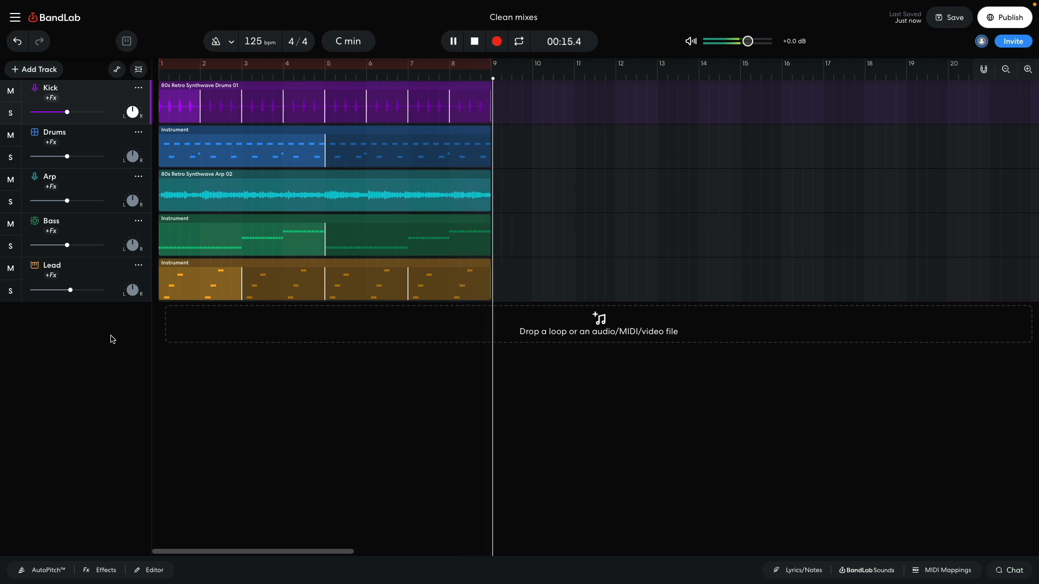
Step: Solo the Arp, Bass and Lead tracks and play them back together
{"action": "left_click", "coordinate": [10, 204]}
{"action": "left_click", "coordinate": [11, 247]}
{"action": "left_click", "coordinate": [11, 292]}
{"action": "key", "text": "space"}
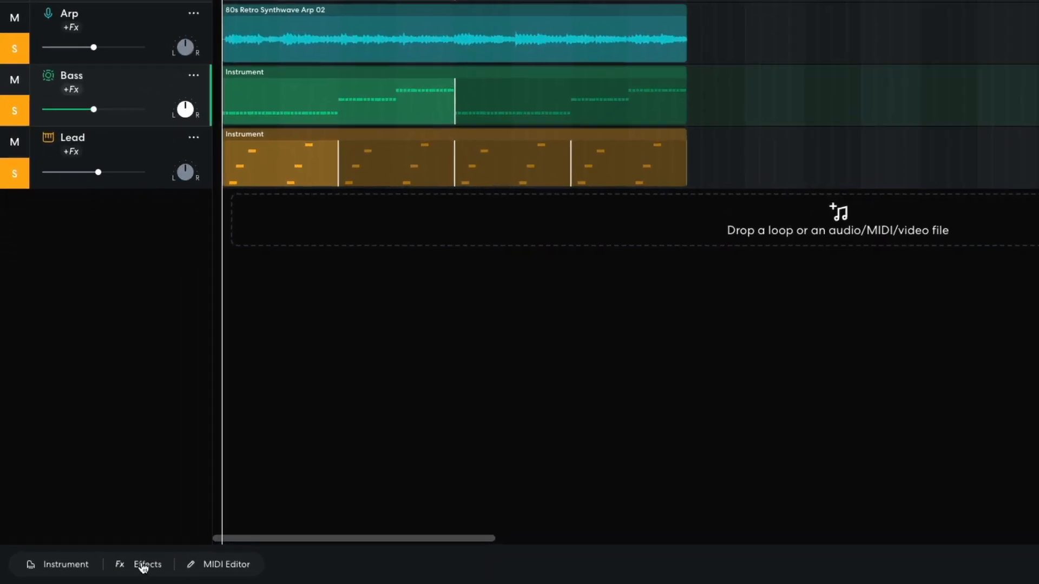
Step: Add a Multi Filter in Lowpass mode to the Bass track and audition it with the soloed tracks
{"action": "left_click", "coordinate": [101, 571]}
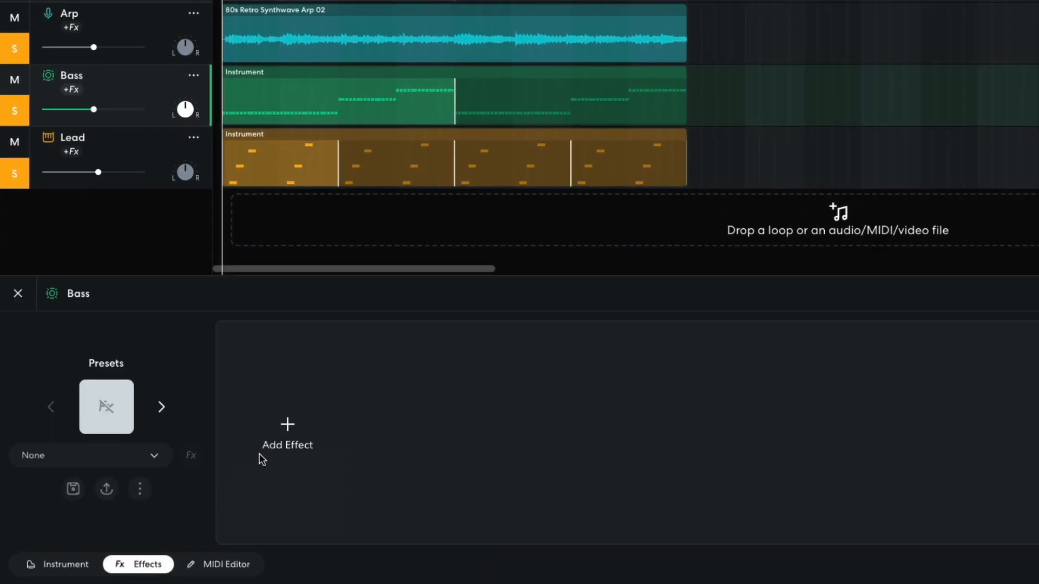
{"action": "left_click", "coordinate": [284, 433]}
{"action": "left_click", "coordinate": [109, 220]}
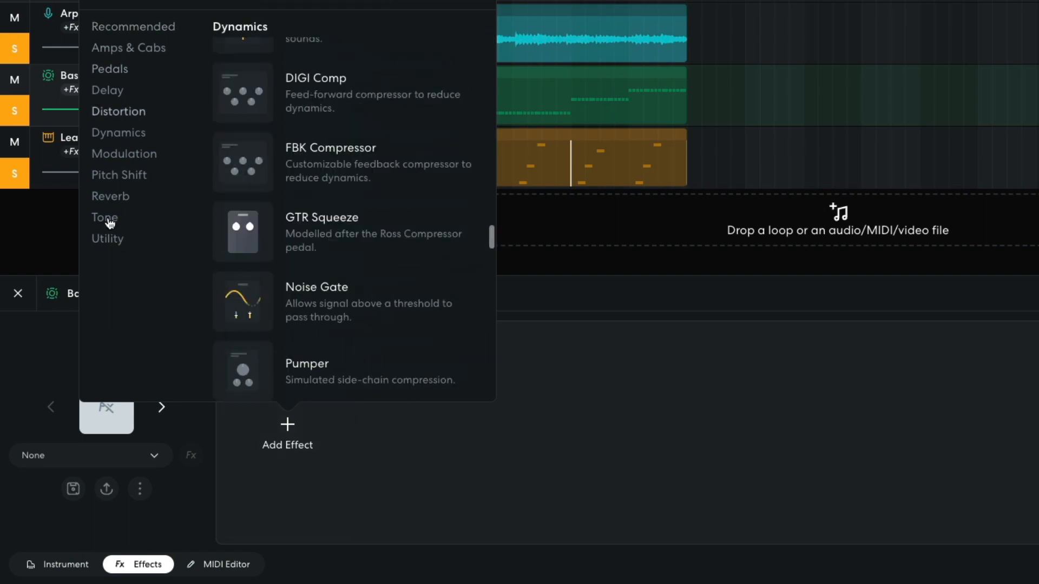
{"action": "left_click", "coordinate": [315, 291]}
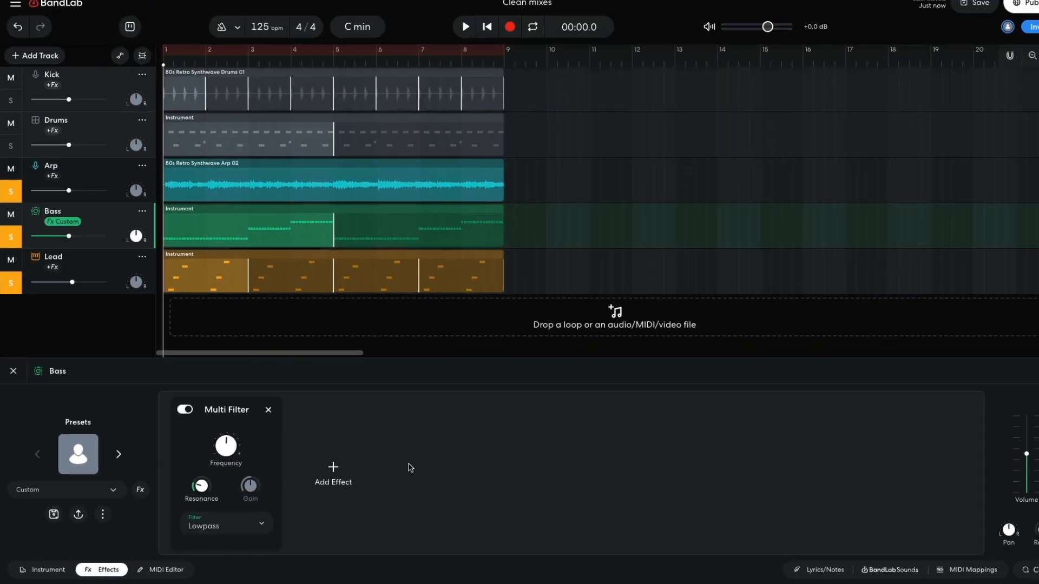
{"action": "key", "text": "space"}
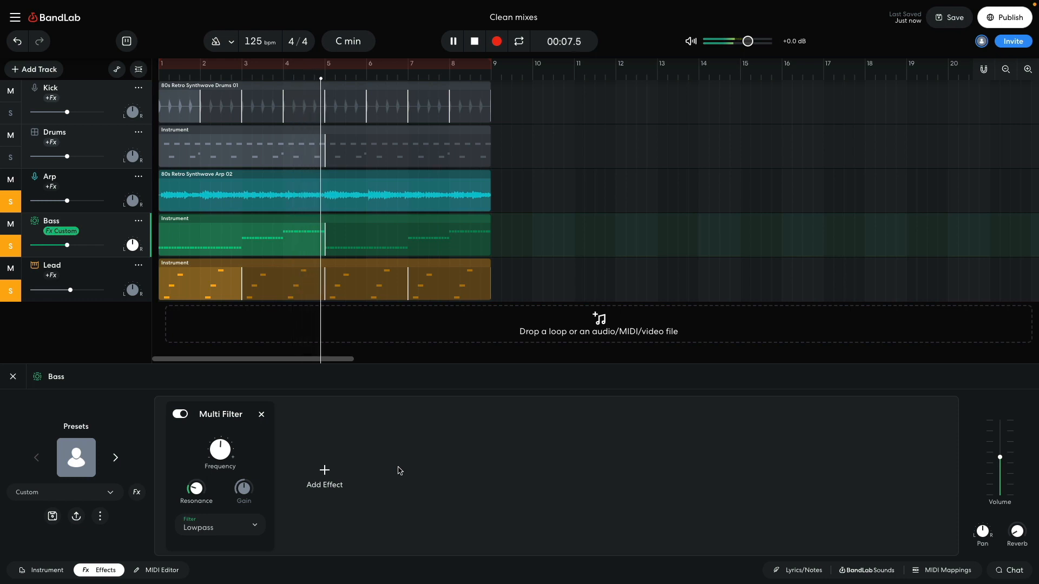
{"action": "key", "text": "space"}
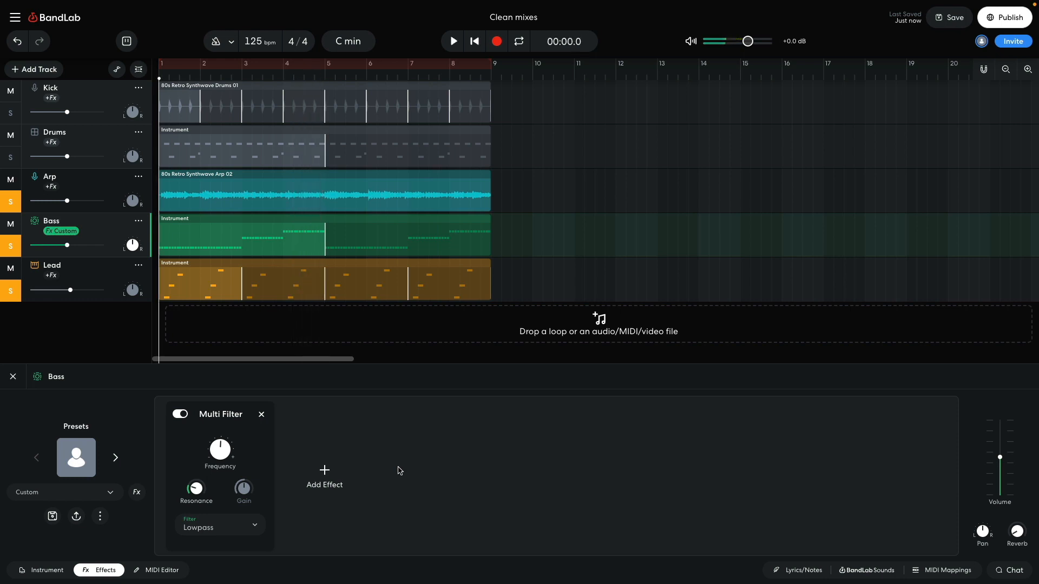
Step: Turn off solo on the Lead, Bass and Arp tracks and play back the full mix
{"action": "left_click", "coordinate": [16, 292]}
{"action": "left_click", "coordinate": [12, 246]}
{"action": "left_click", "coordinate": [13, 202]}
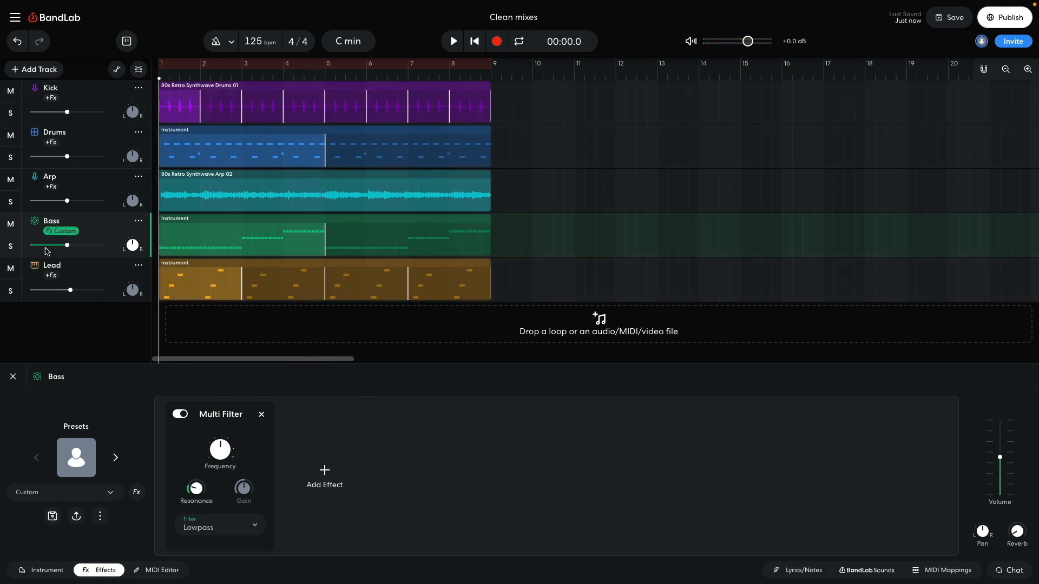
{"action": "key", "text": "space"}
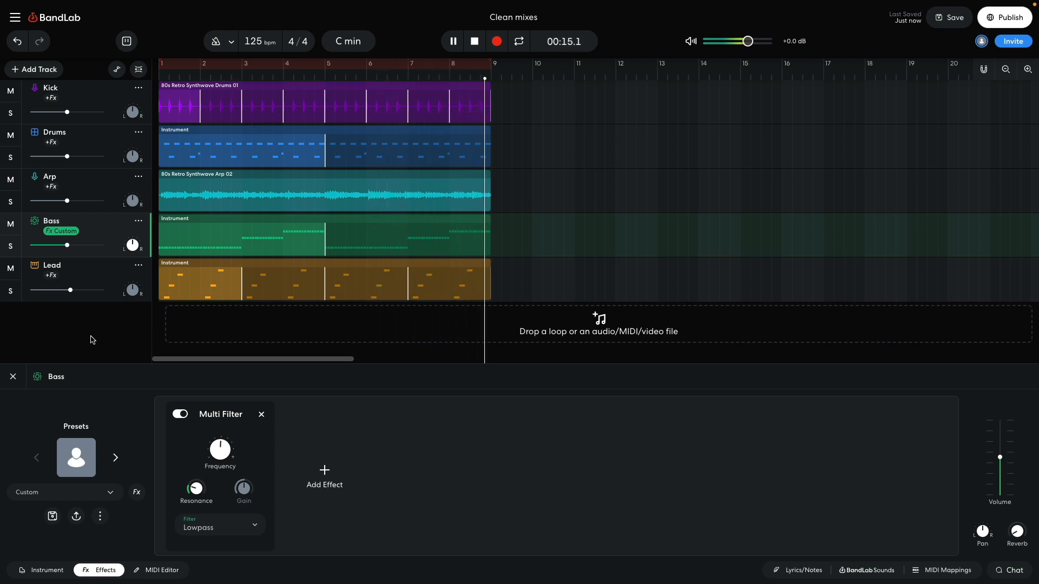
{"action": "key", "text": "space"}
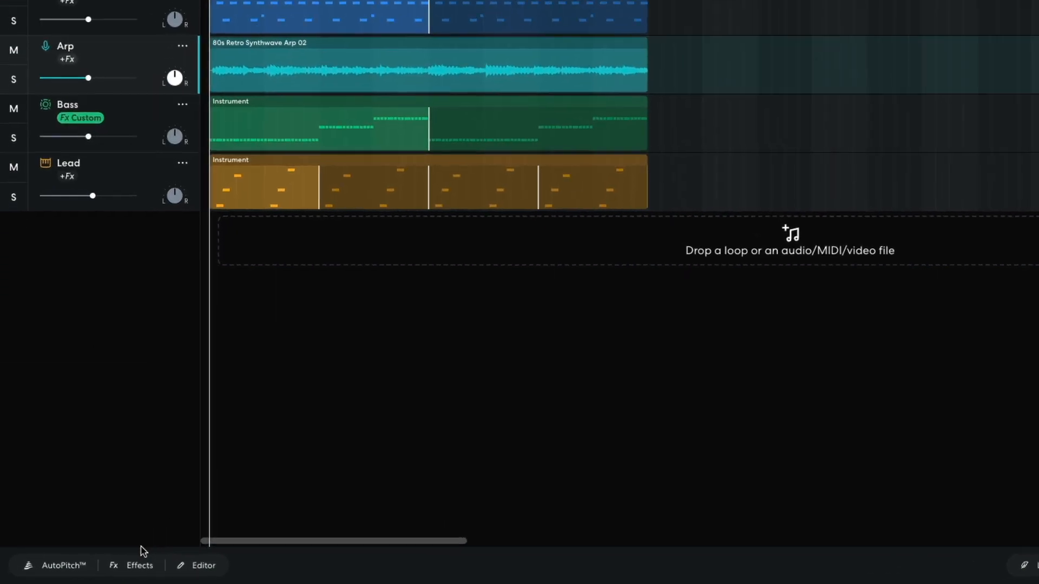
Step: Add a BL 1176 compressor to the Arp track, lower its output slightly and audition the mix
{"action": "left_click", "coordinate": [97, 571]}
{"action": "left_click", "coordinate": [276, 441]}
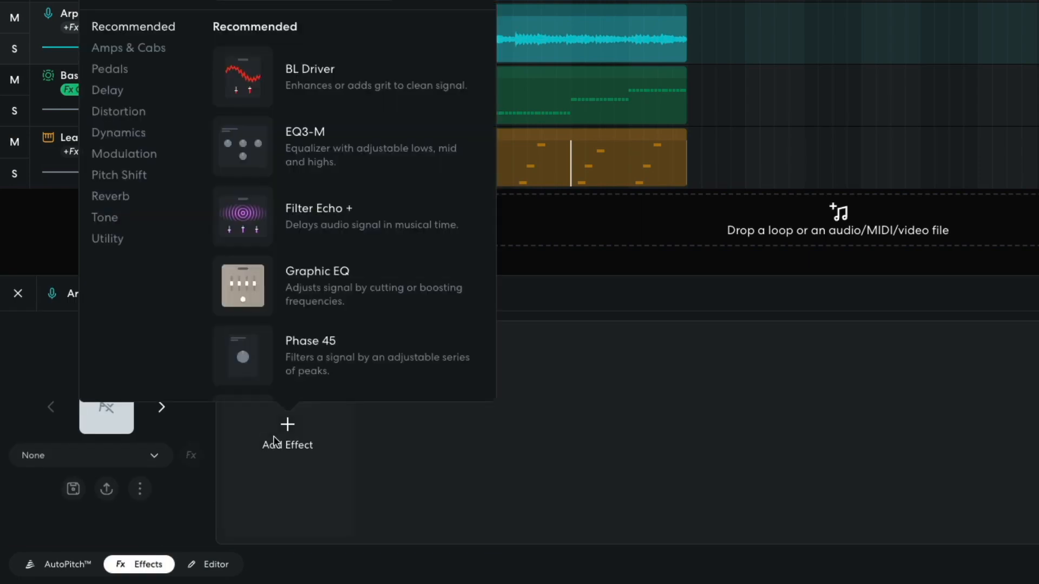
{"action": "left_click", "coordinate": [129, 142]}
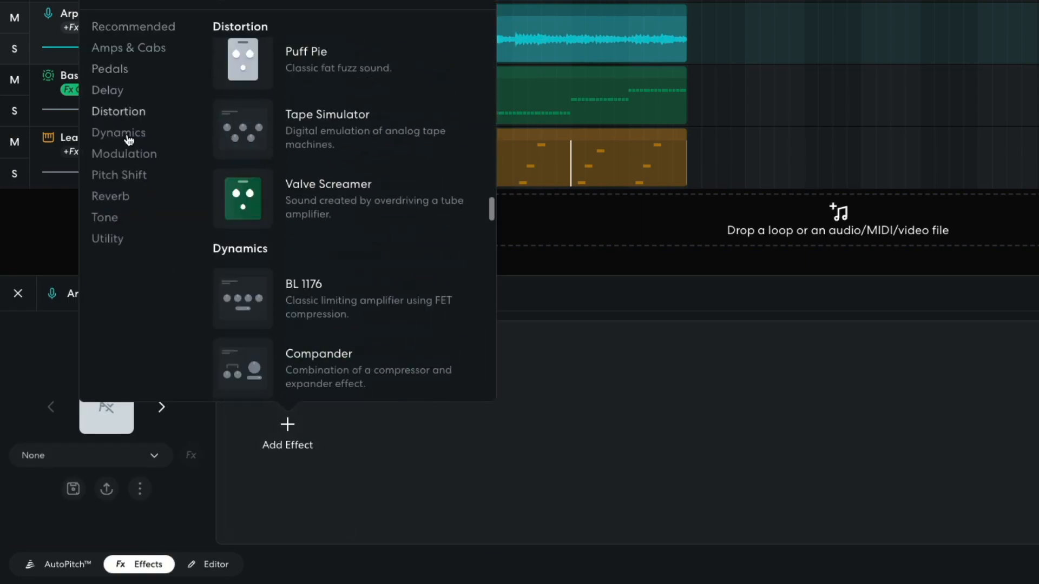
{"action": "left_click", "coordinate": [324, 76]}
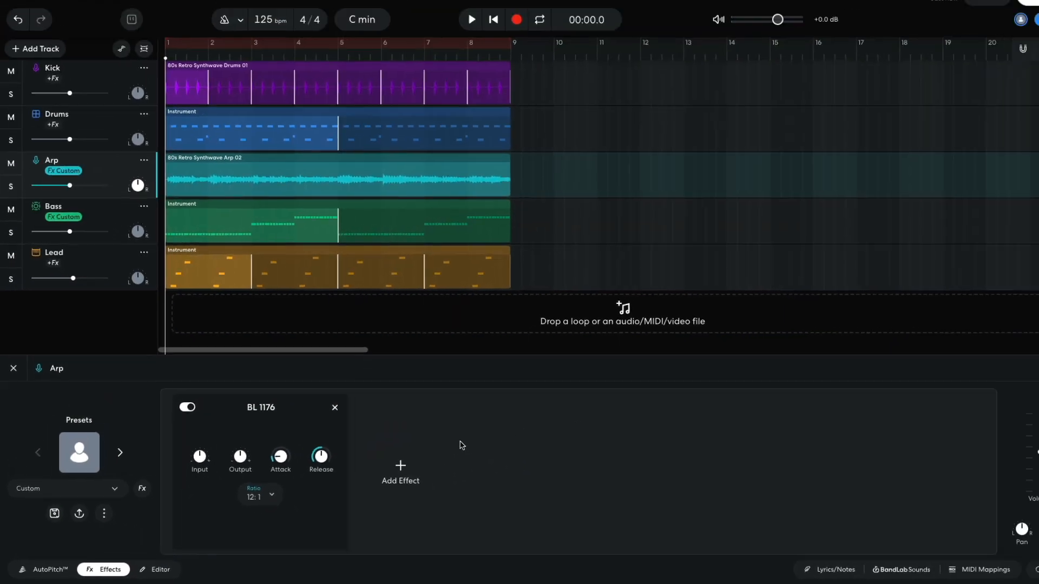
{"action": "key", "text": "space"}
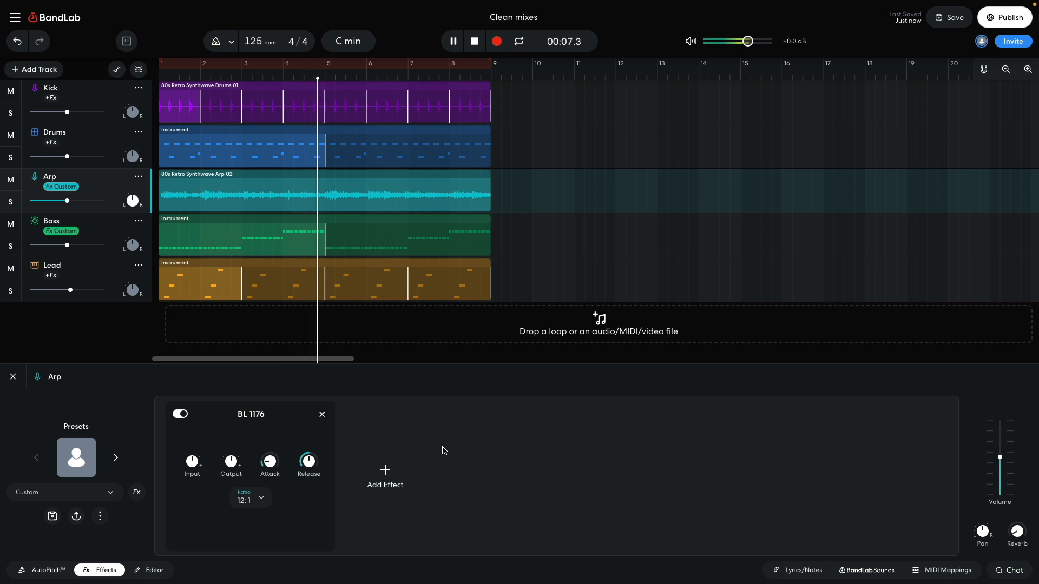
{"action": "key", "text": "space"}
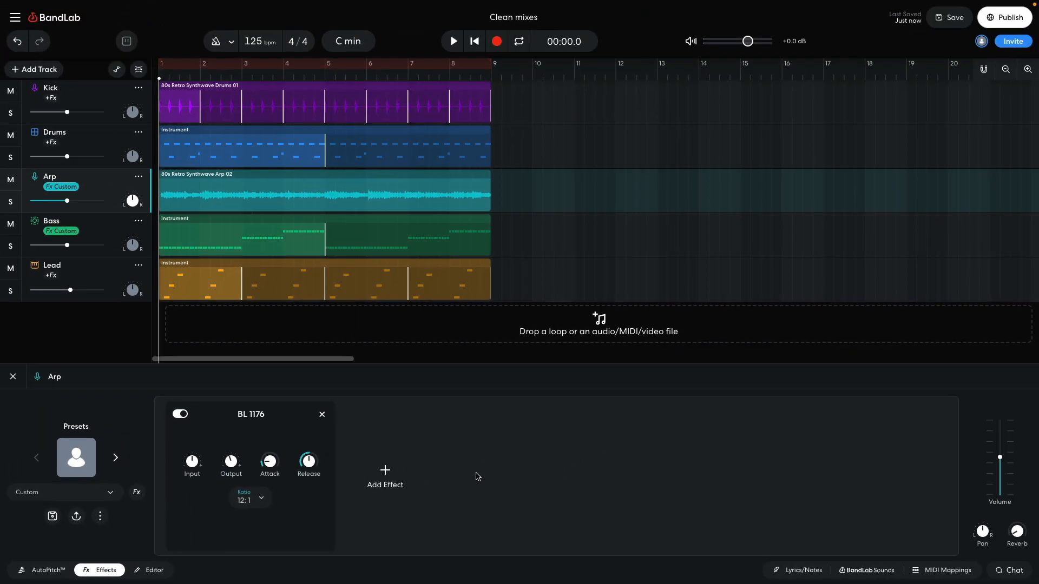
{"action": "key", "text": "space"}
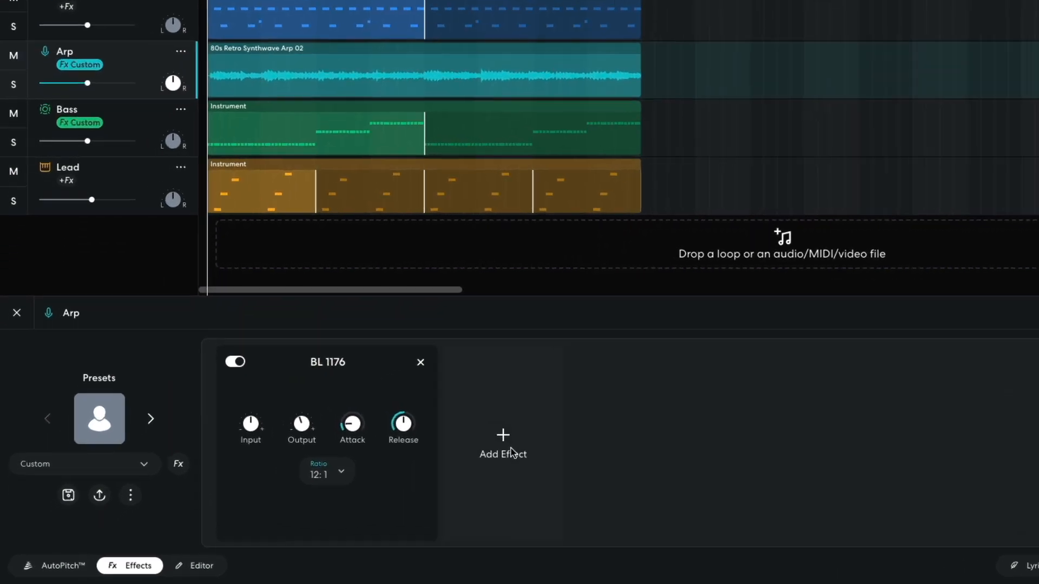
Step: Add a Pumper effect after the compressor on the Arp track, reduce its Amount and audition the mix
{"action": "left_click", "coordinate": [387, 476]}
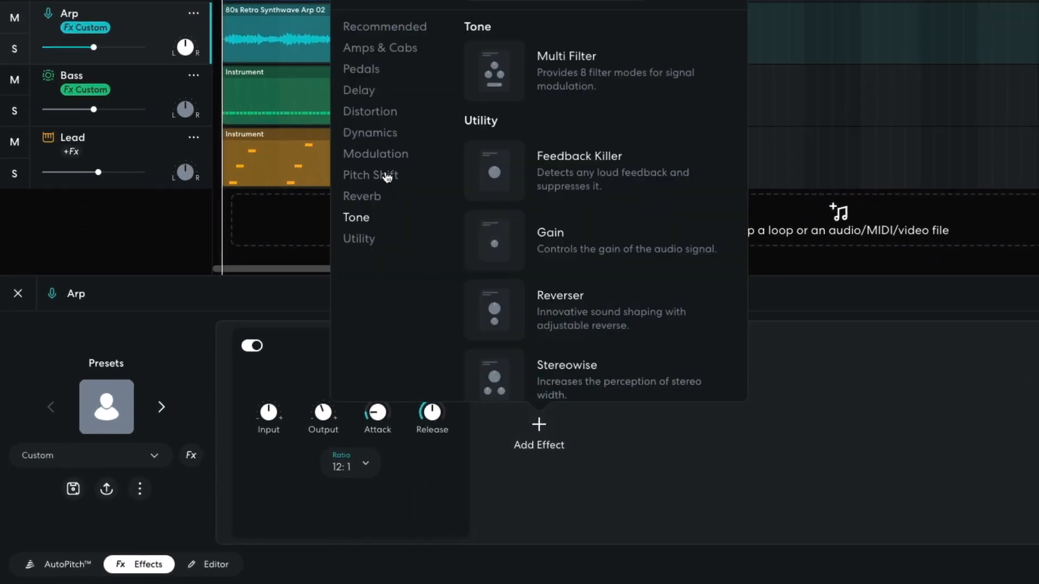
{"action": "left_click", "coordinate": [371, 134]}
{"action": "scroll", "coordinate": [563, 193], "scroll_direction": "down", "scroll_amount": 5}
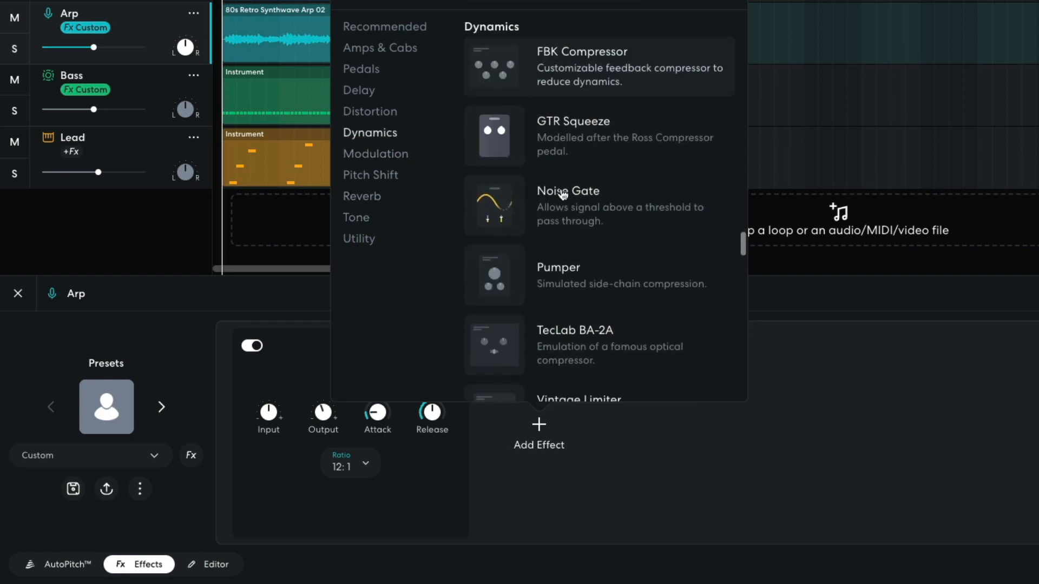
{"action": "scroll", "coordinate": [563, 200], "scroll_direction": "down", "scroll_amount": 1}
{"action": "left_click", "coordinate": [563, 213]}
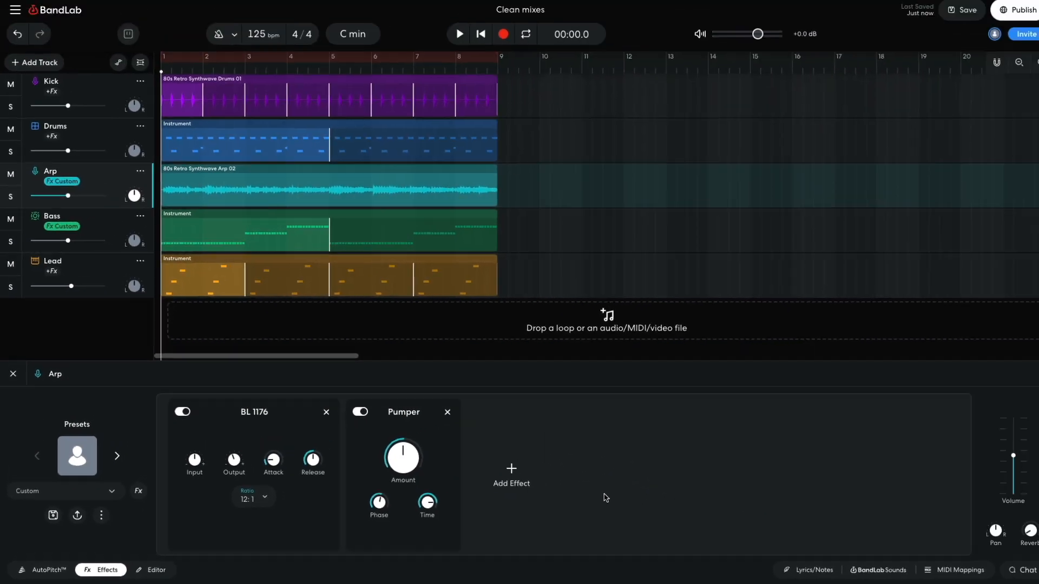
{"action": "key", "text": "space"}
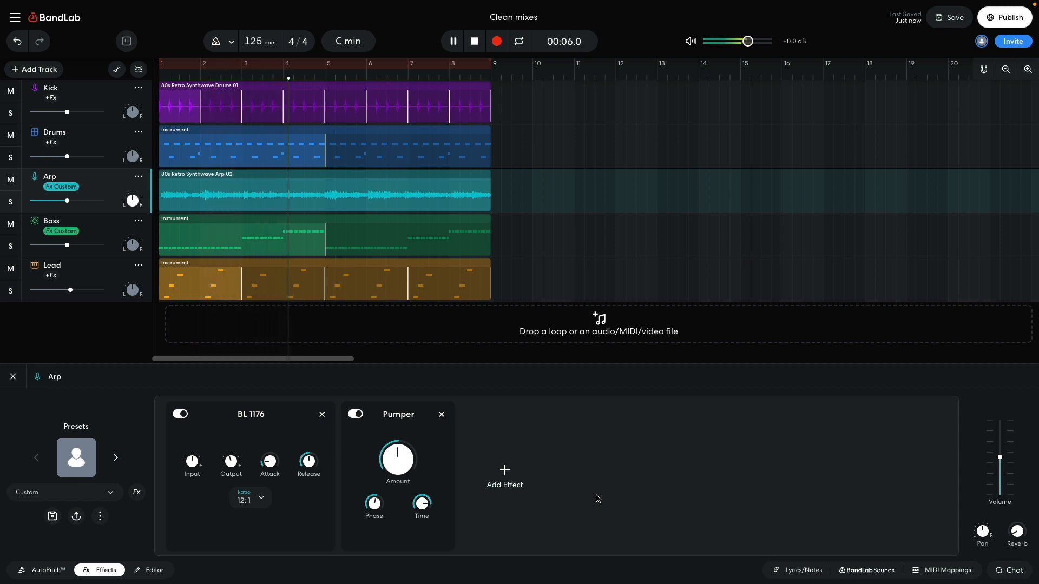
{"action": "key", "text": "space"}
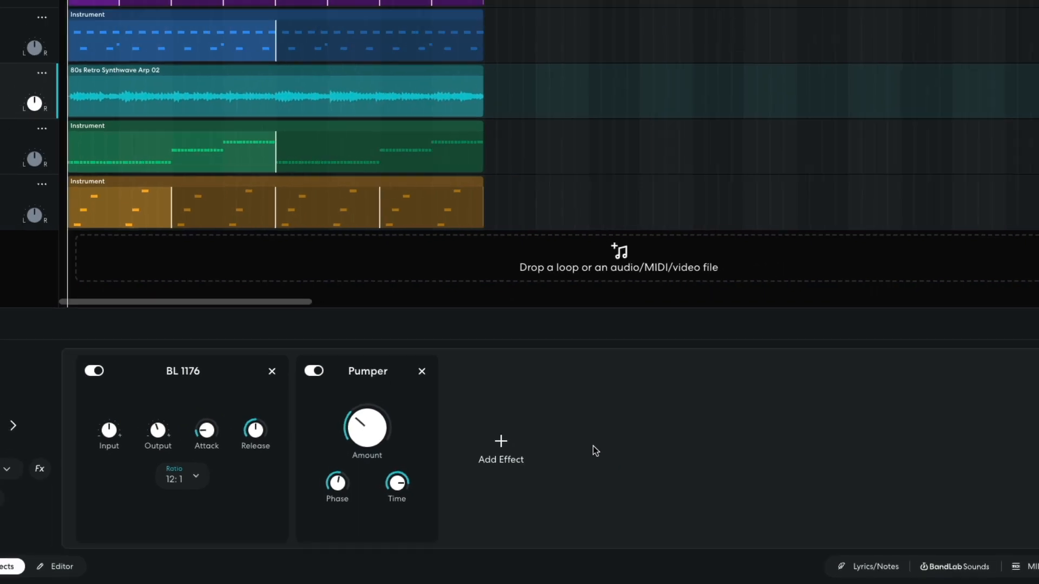
{"action": "key", "text": "space"}
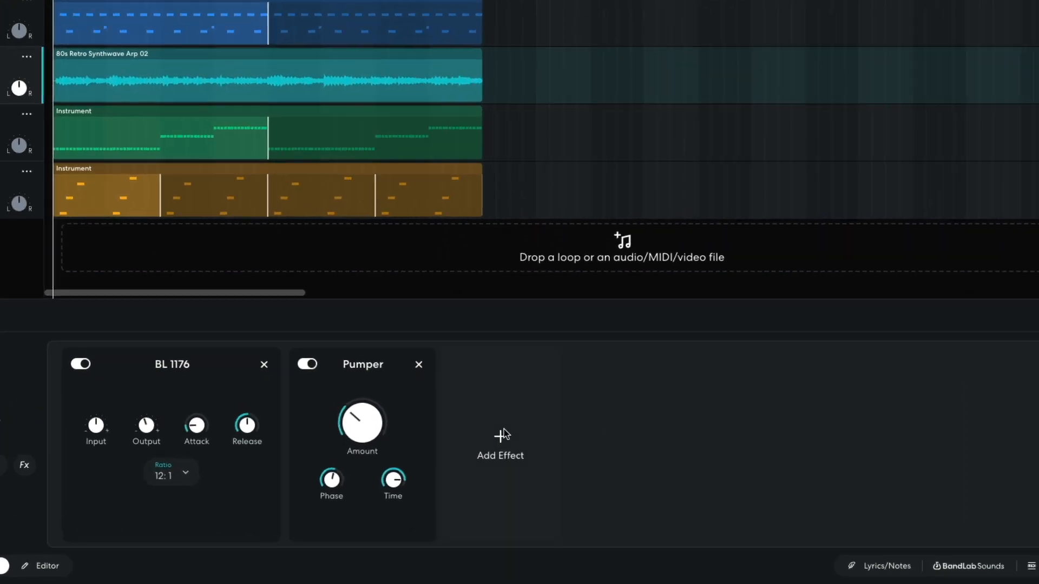
Step: Add a Multi Filter to the Arp track's effects, set it to Highpass at 200 Hz and play back the mix
{"action": "left_click", "coordinate": [503, 470]}
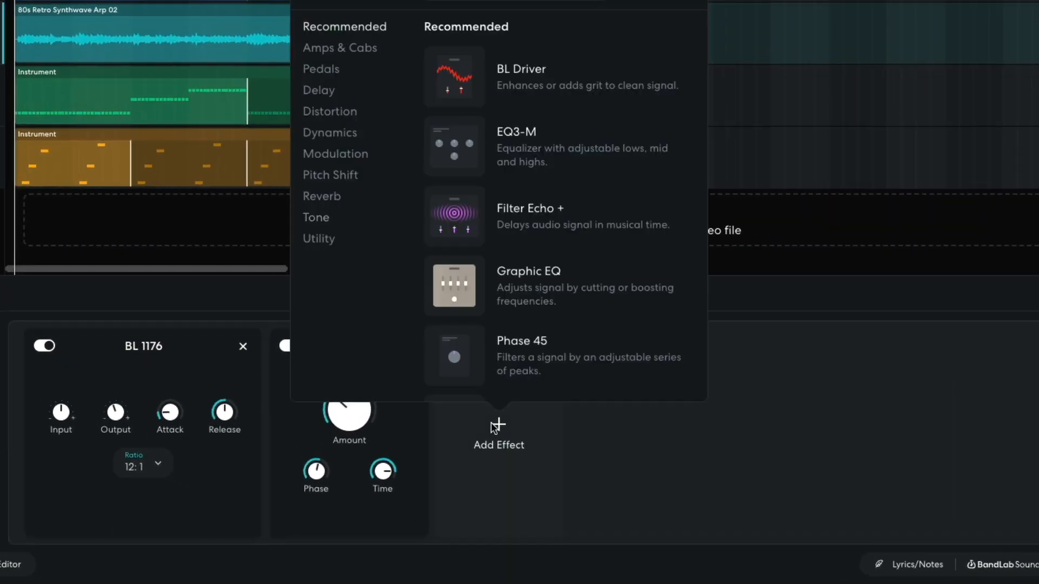
{"action": "left_click", "coordinate": [322, 222]}
{"action": "left_click", "coordinate": [457, 281]}
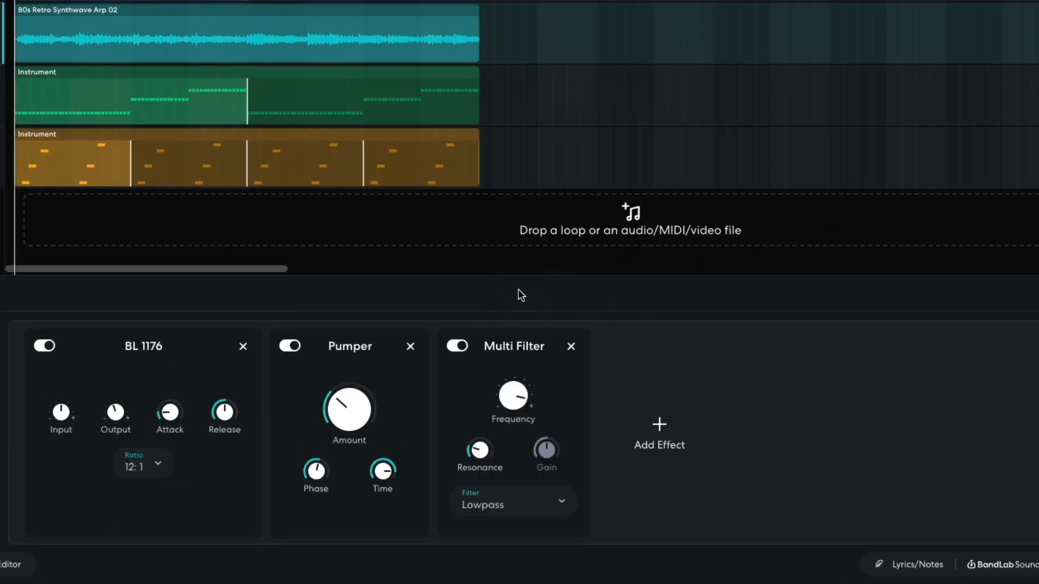
{"action": "left_click", "coordinate": [523, 502]}
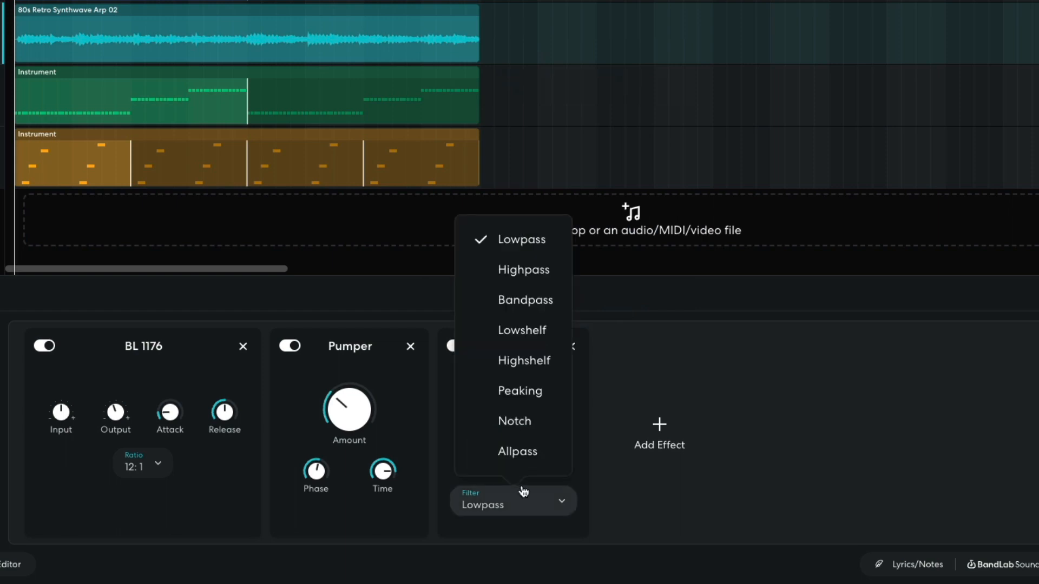
{"action": "left_click", "coordinate": [520, 277]}
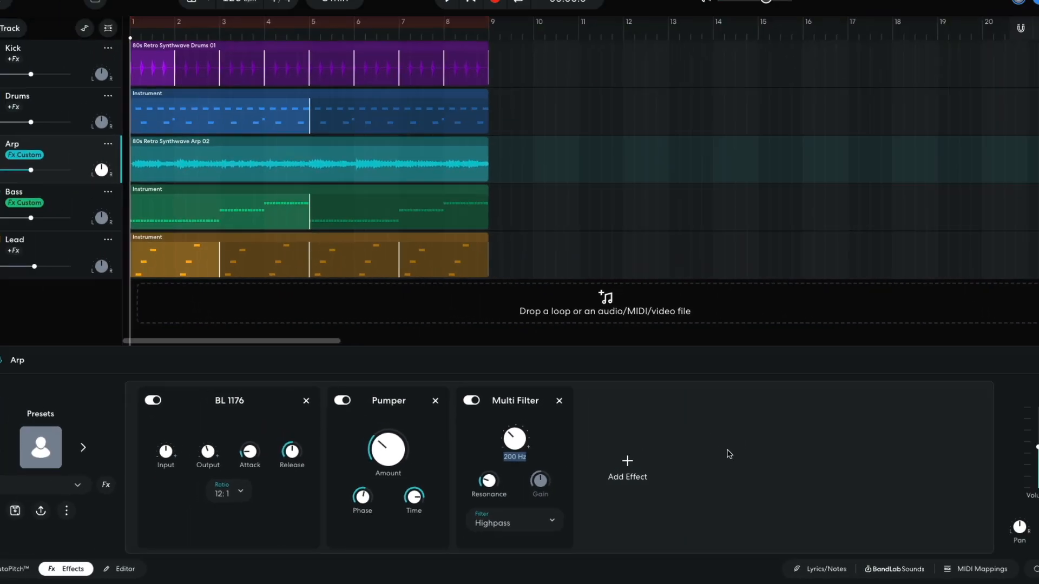
{"action": "key", "text": "space"}
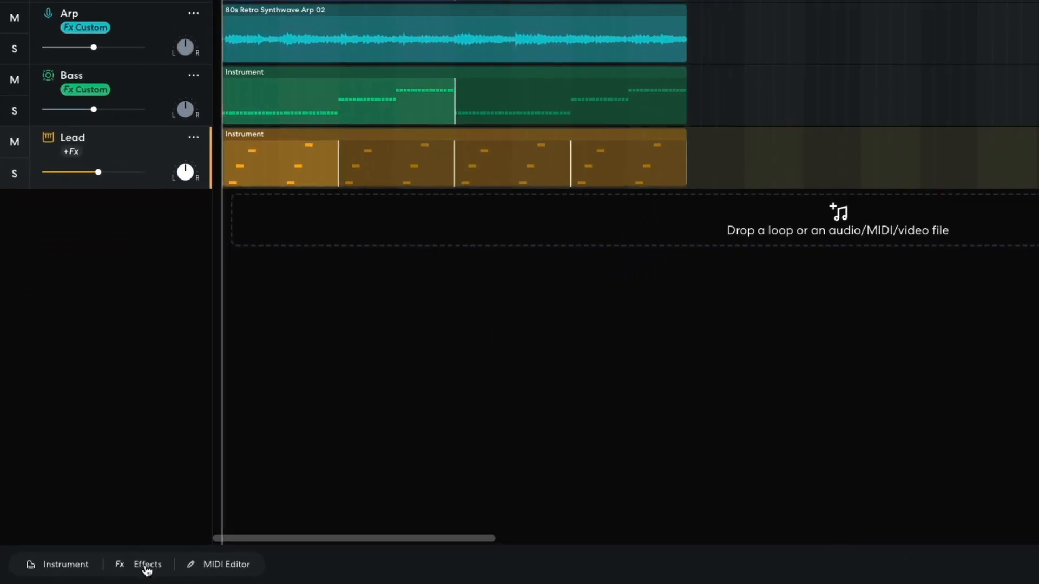
Step: Add a Multi Filter to the Lead track and set its filter type to Highpass
{"action": "left_click", "coordinate": [105, 570]}
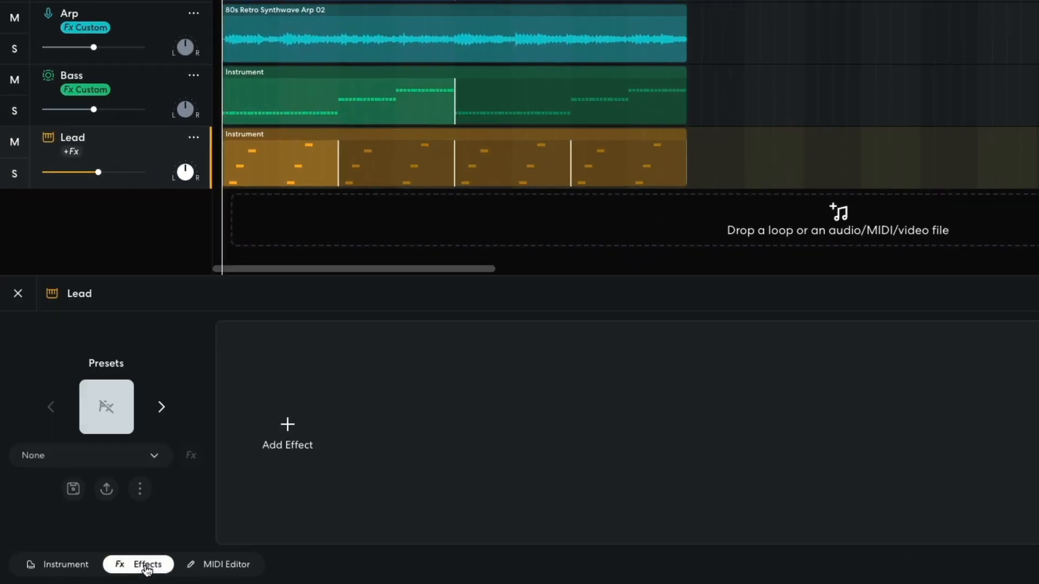
{"action": "left_click", "coordinate": [268, 431]}
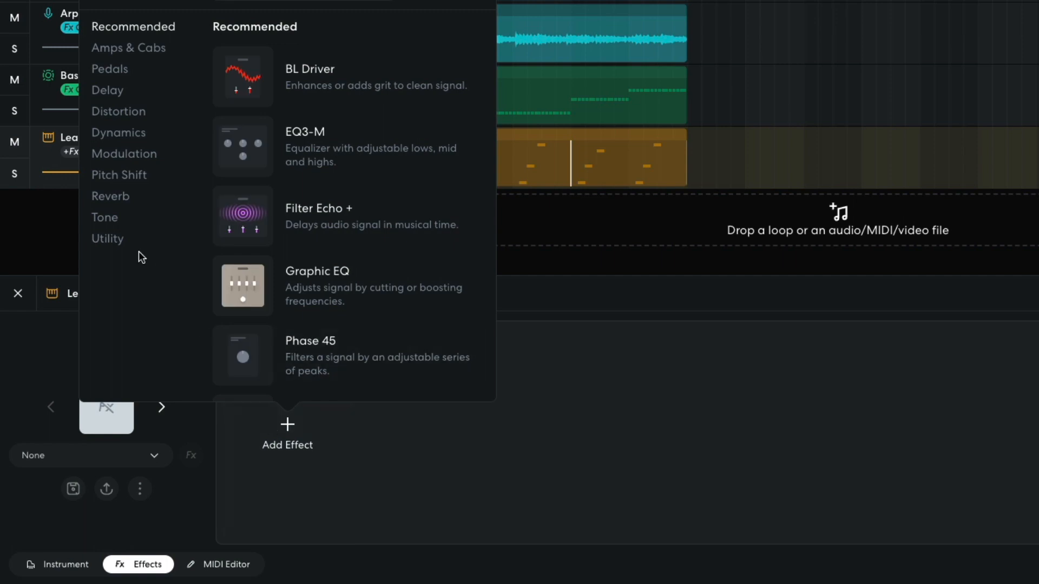
{"action": "left_click", "coordinate": [107, 219]}
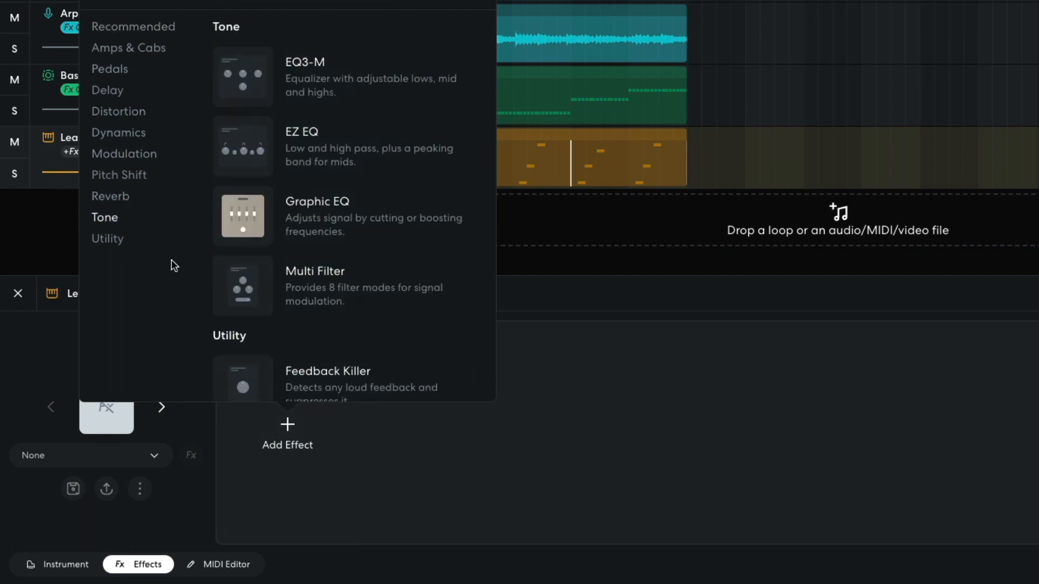
{"action": "left_click", "coordinate": [301, 289]}
{"action": "left_click", "coordinate": [316, 503]}
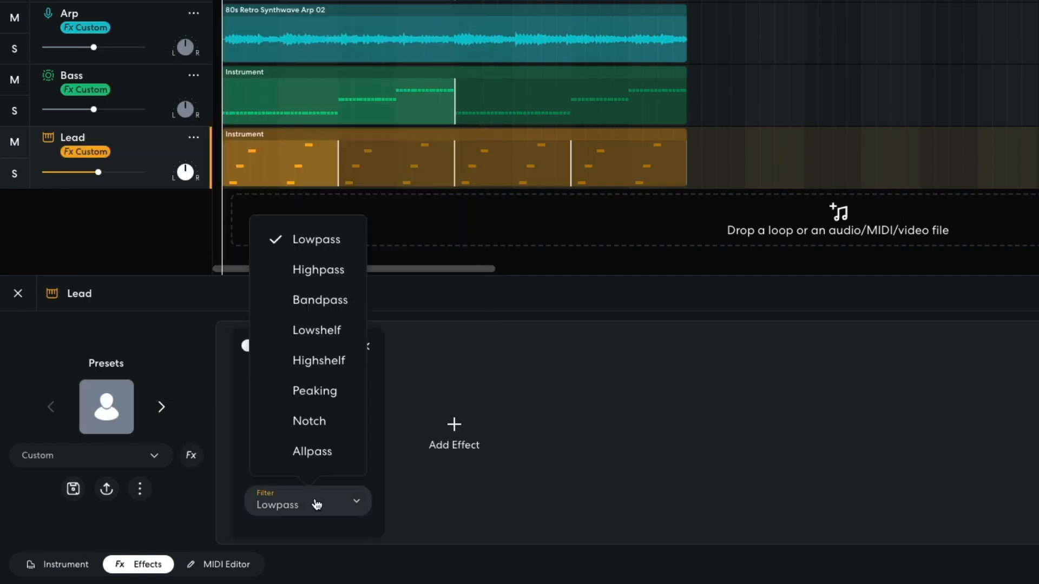
{"action": "left_click", "coordinate": [325, 274]}
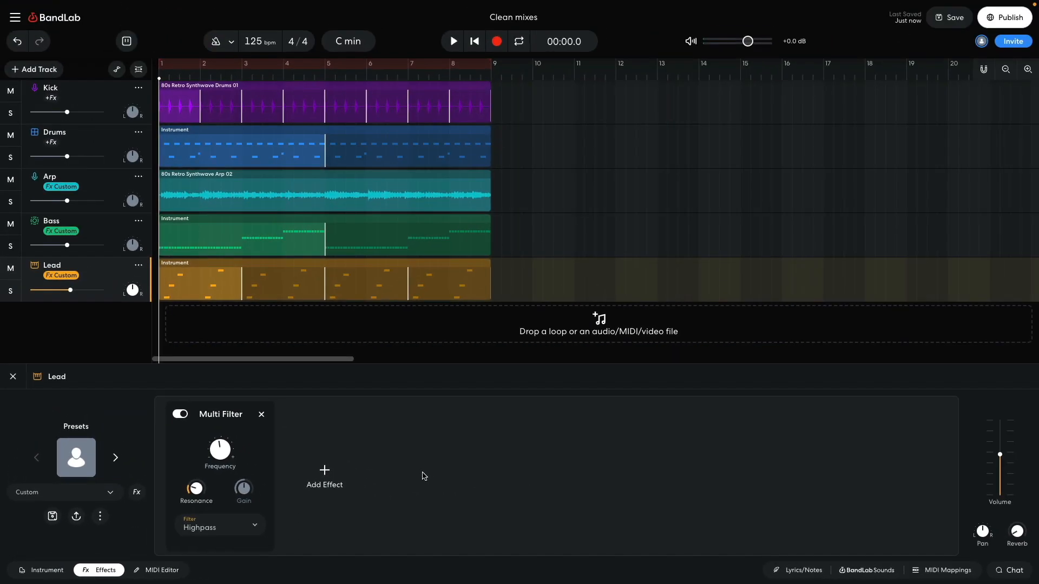
Step: Audition the filtered Lead in the mix and on its own by soloing it, and turn its solo off
{"action": "key", "text": "space"}
{"action": "left_click", "coordinate": [11, 293]}
{"action": "key", "text": "space"}
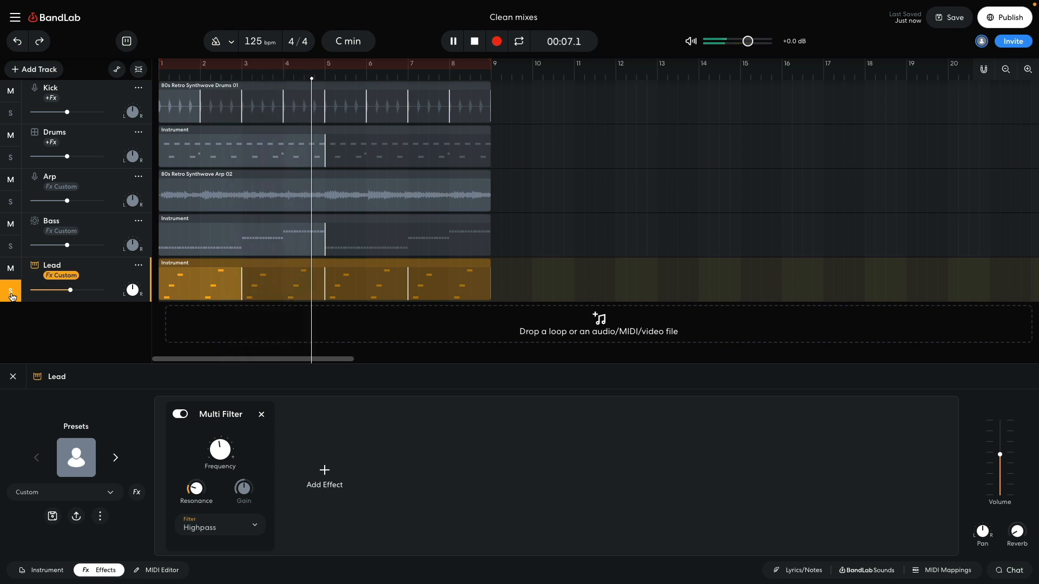
{"action": "key", "text": "space"}
{"action": "left_click", "coordinate": [11, 293]}
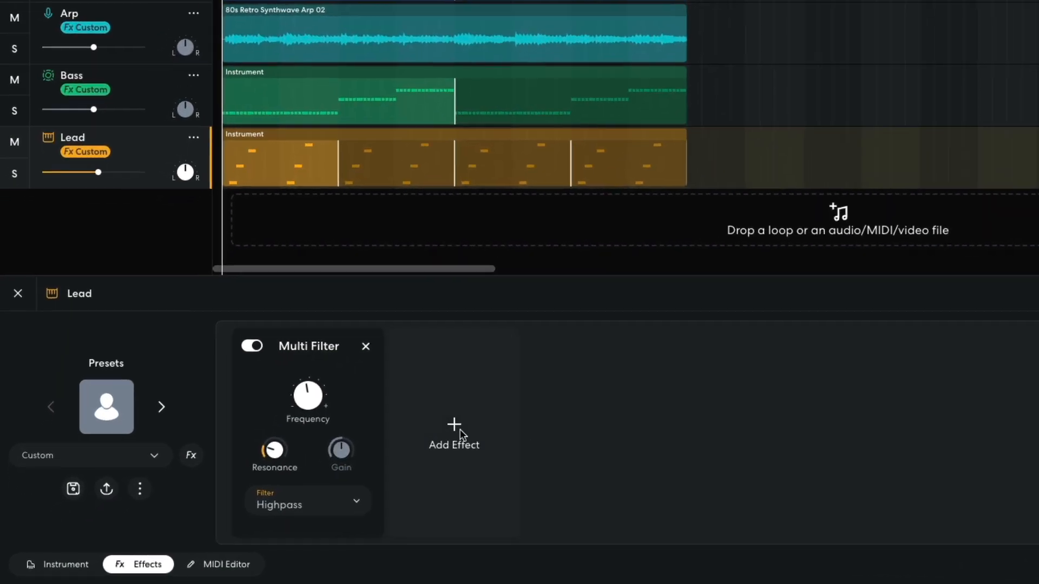
Step: Add an Auto Pan modulation effect after the Multi Filter on the Lead track
{"action": "left_click", "coordinate": [328, 474]}
{"action": "left_click", "coordinate": [309, 154]}
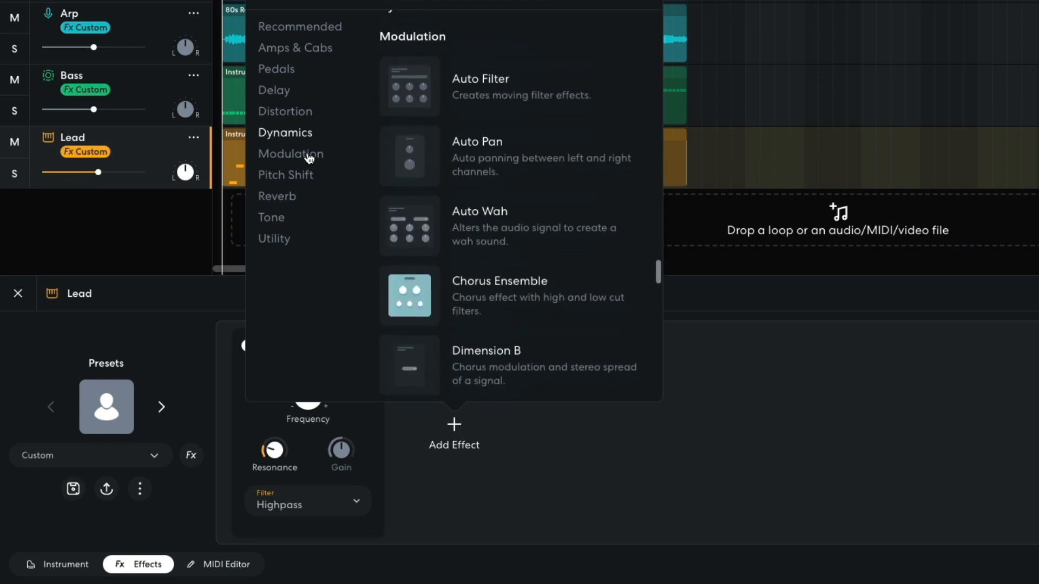
{"action": "left_click", "coordinate": [449, 156]}
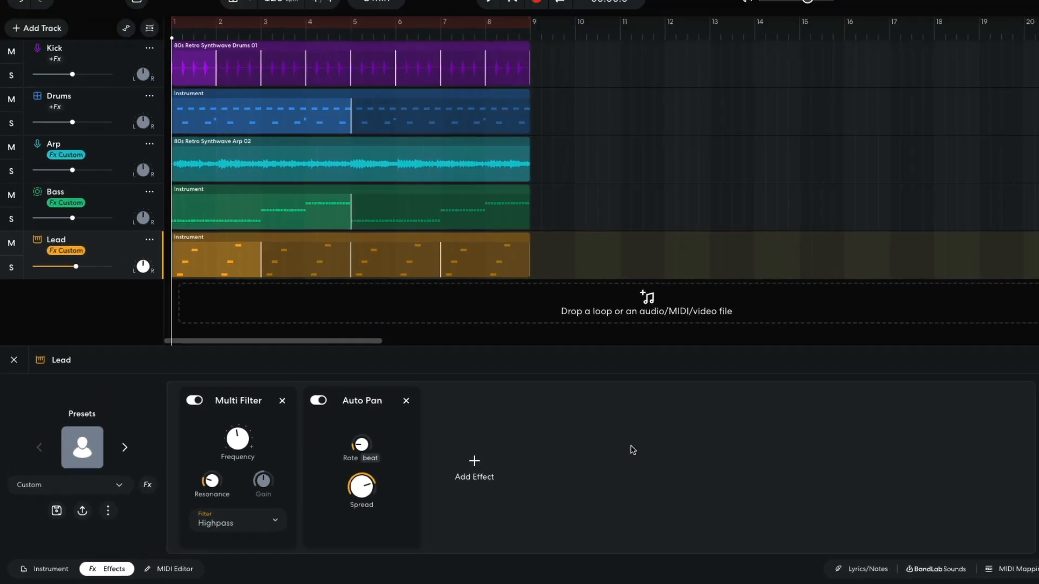
Step: Play back the Lead with Auto Pan, and add a Pumper dynamics effect after it on the Lead track
{"action": "key", "text": "space"}
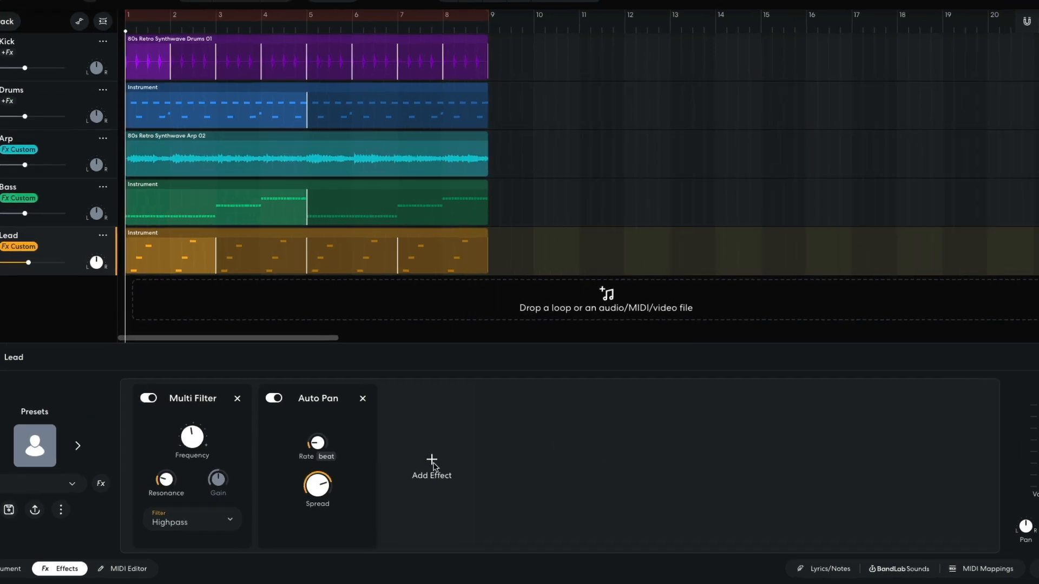
{"action": "left_click", "coordinate": [432, 462]}
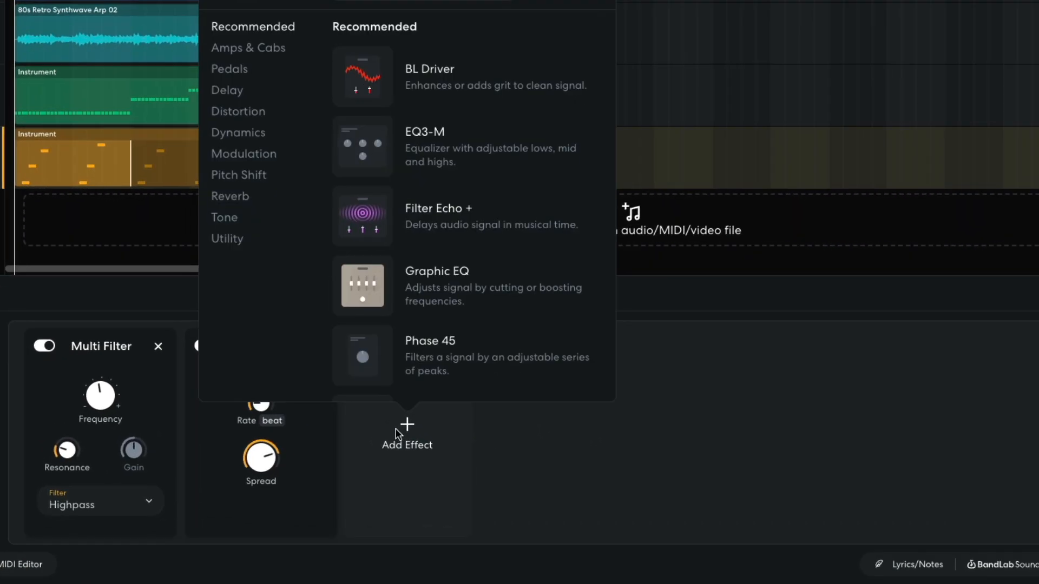
{"action": "left_click", "coordinate": [233, 135]}
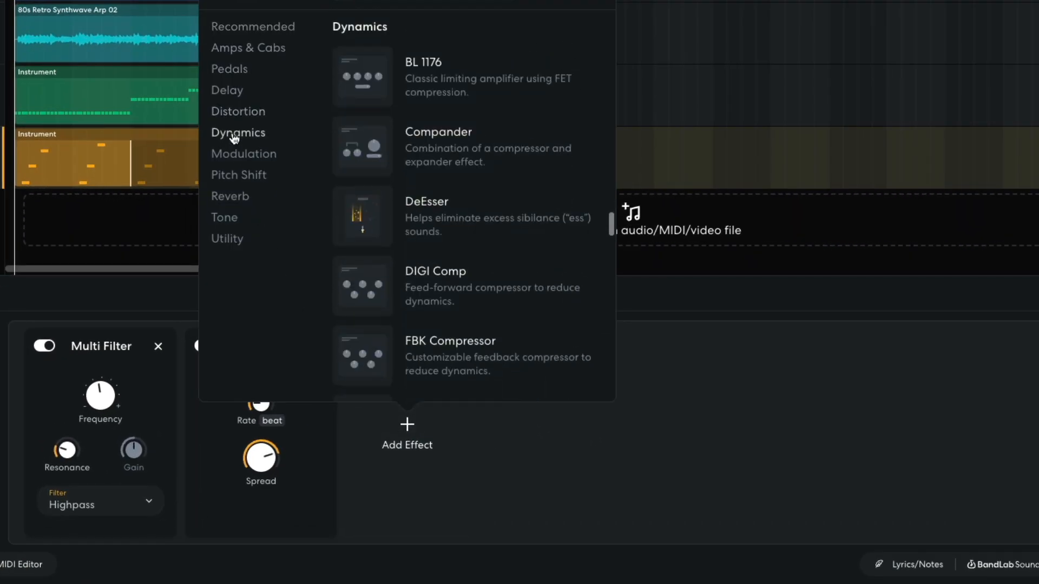
{"action": "scroll", "coordinate": [441, 213], "scroll_direction": "down", "scroll_amount": 5}
{"action": "left_click", "coordinate": [442, 212]}
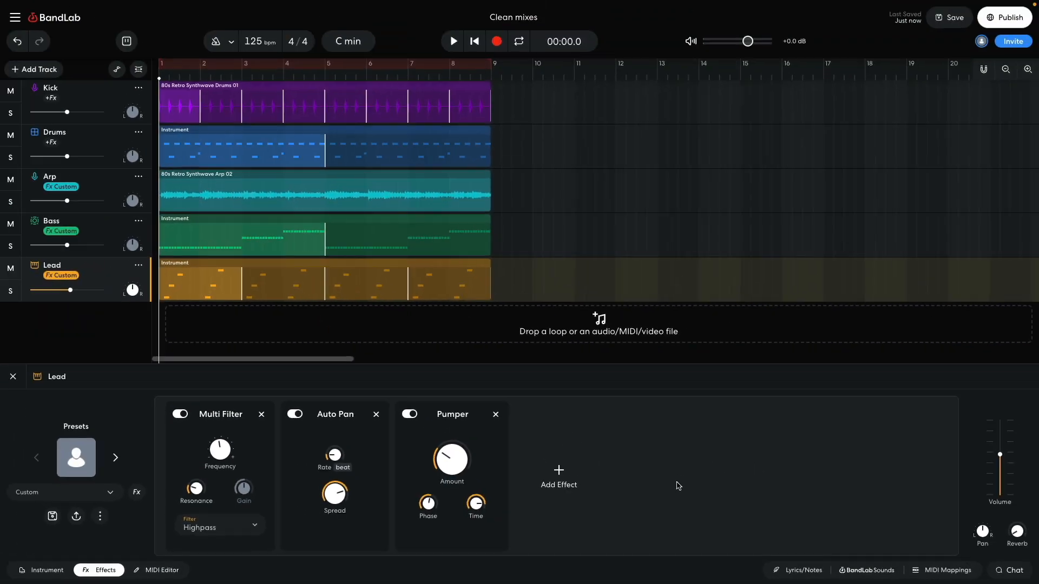
Step: Play back the mix to compare the unprocessed Arp, Bass and Lead with their processed versions, and stop playback
{"action": "key", "text": "space"}
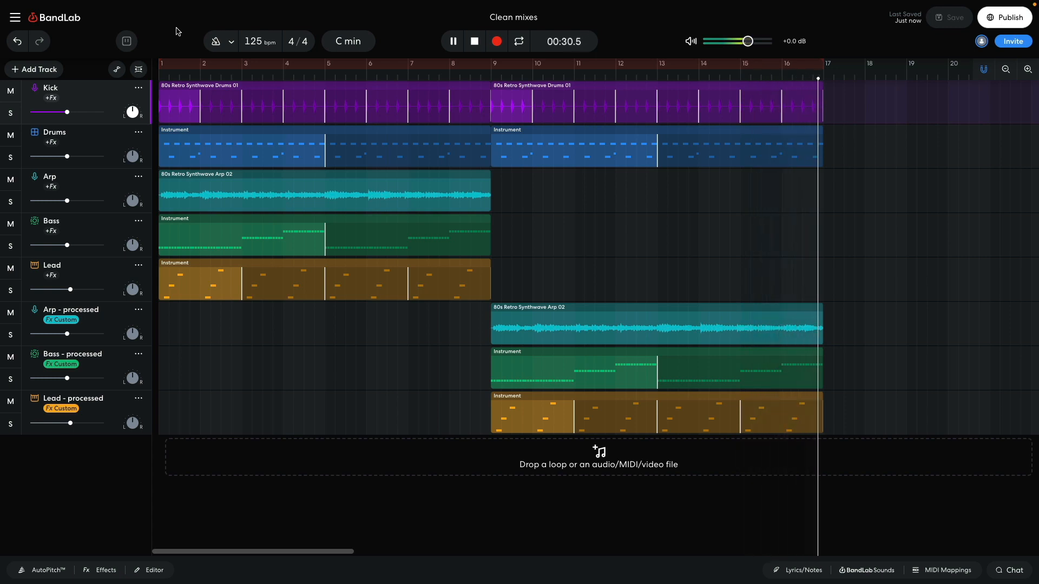
{"action": "key", "text": "space"}
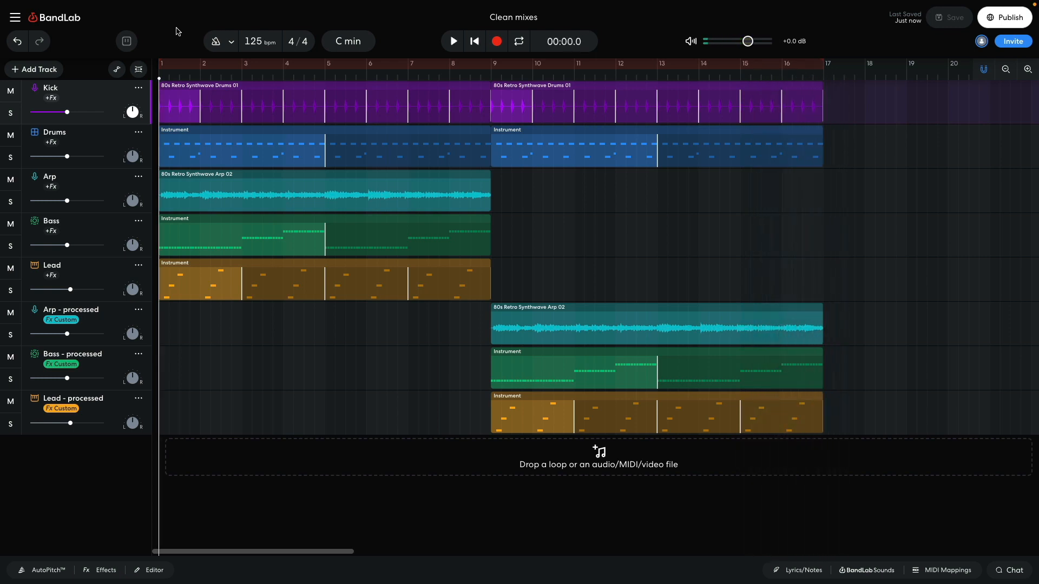